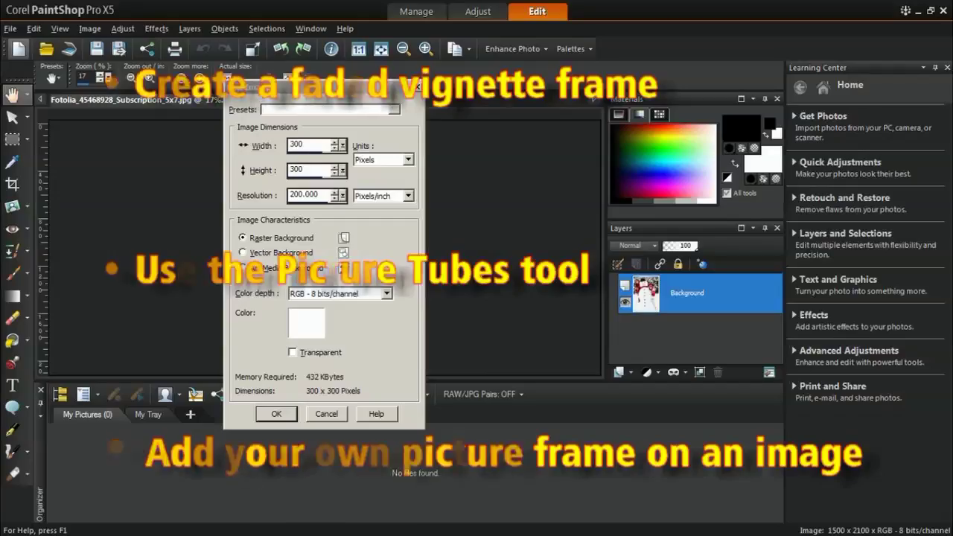
- Create a transparent 5 x 7 in vertical image, 1500 × 2100 pixels at 300 pixels/inch
click(395, 109)
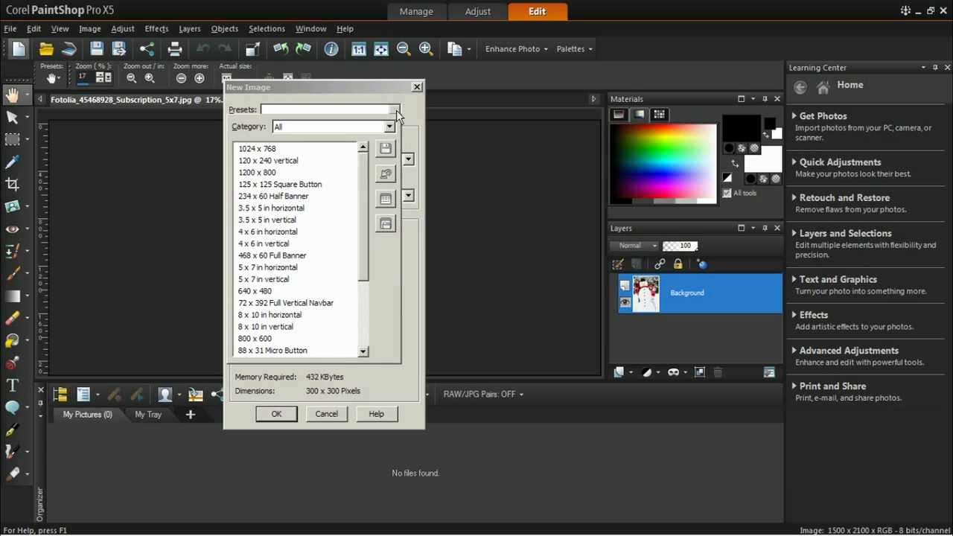
click(298, 279)
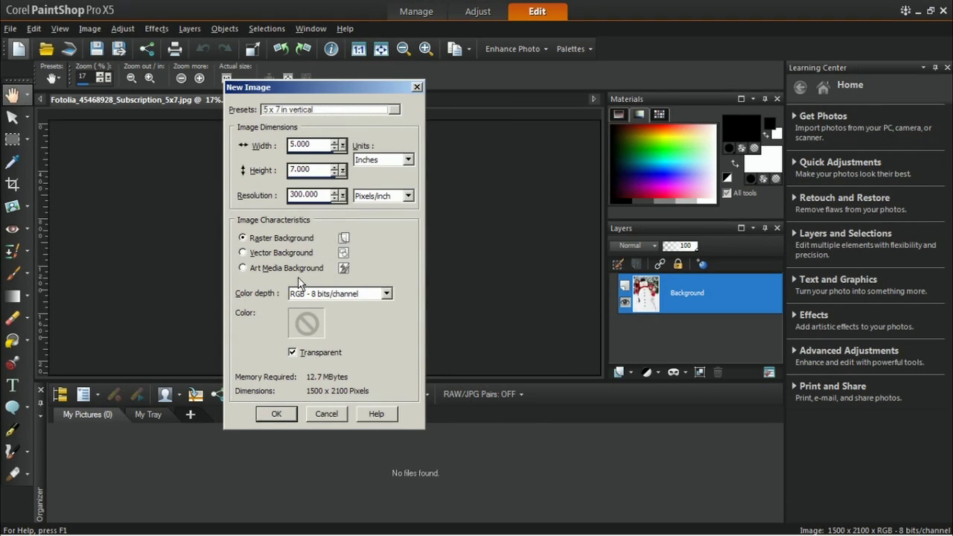
click(321, 195)
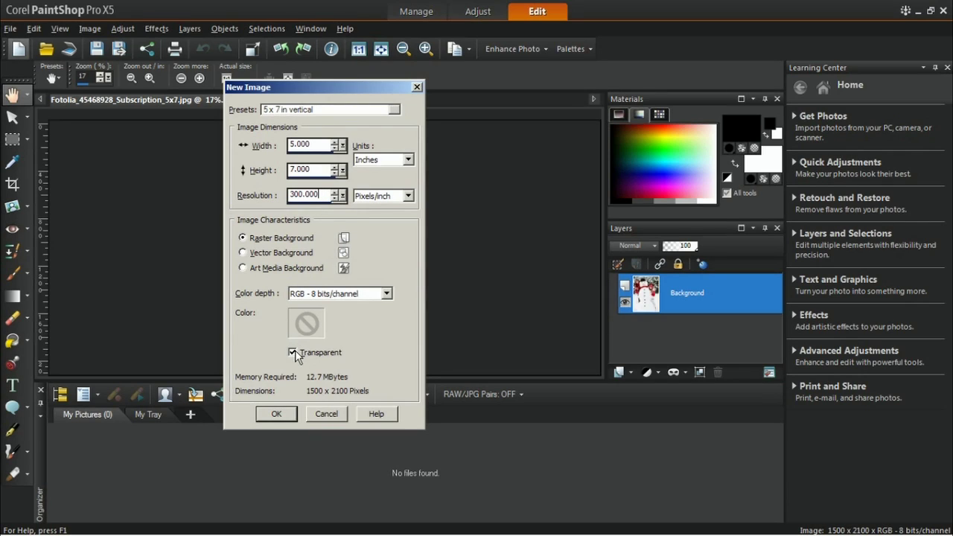
click(277, 415)
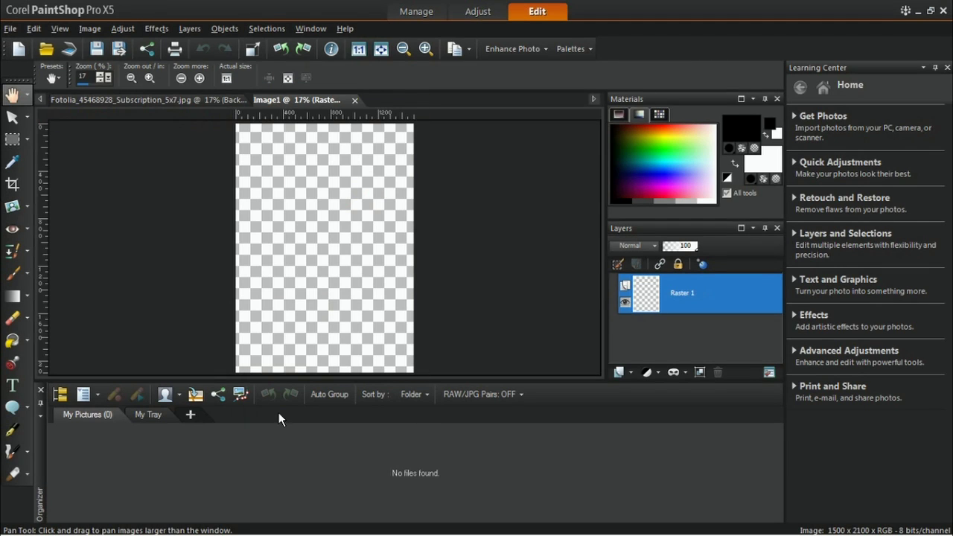
- Flood-fill the blank canvas with the 1950s pattern as the foreground material
click(16, 350)
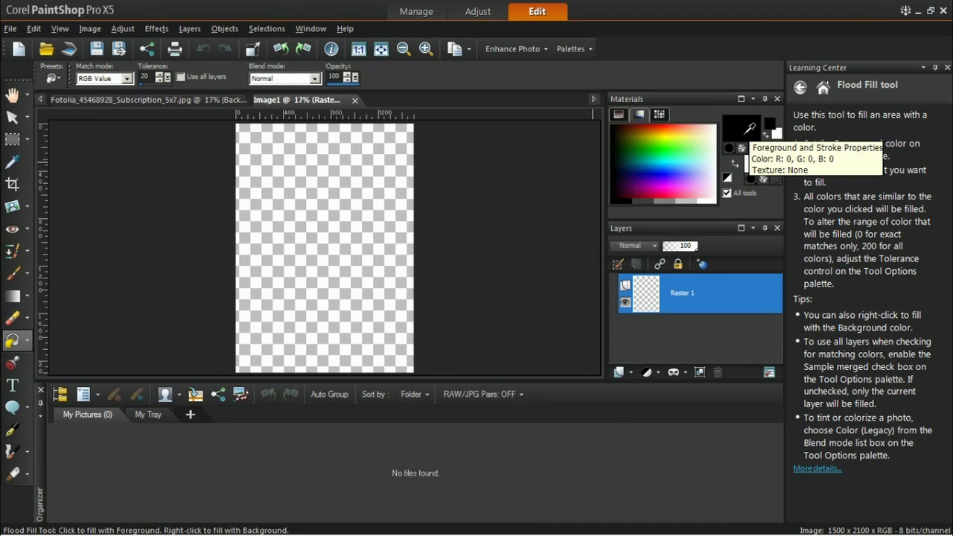
click(748, 133)
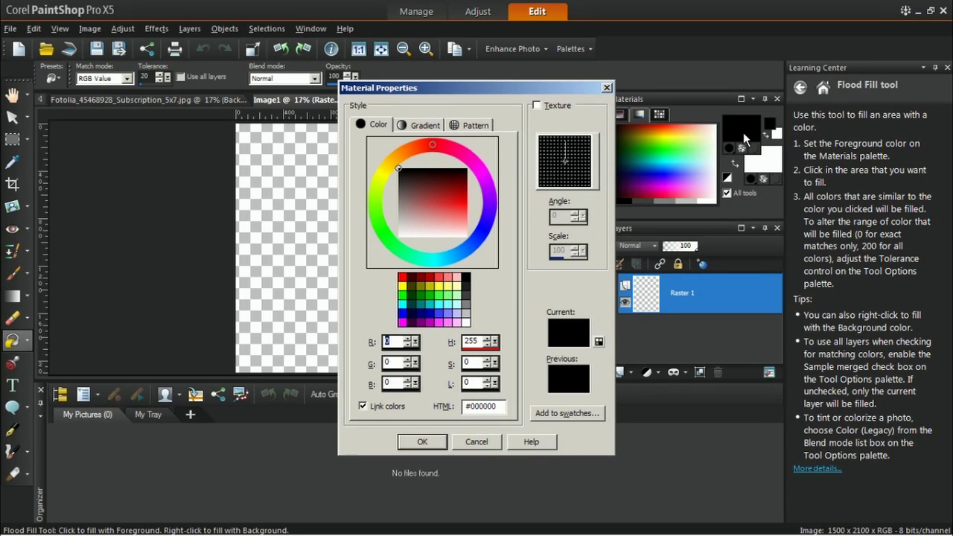
click(476, 126)
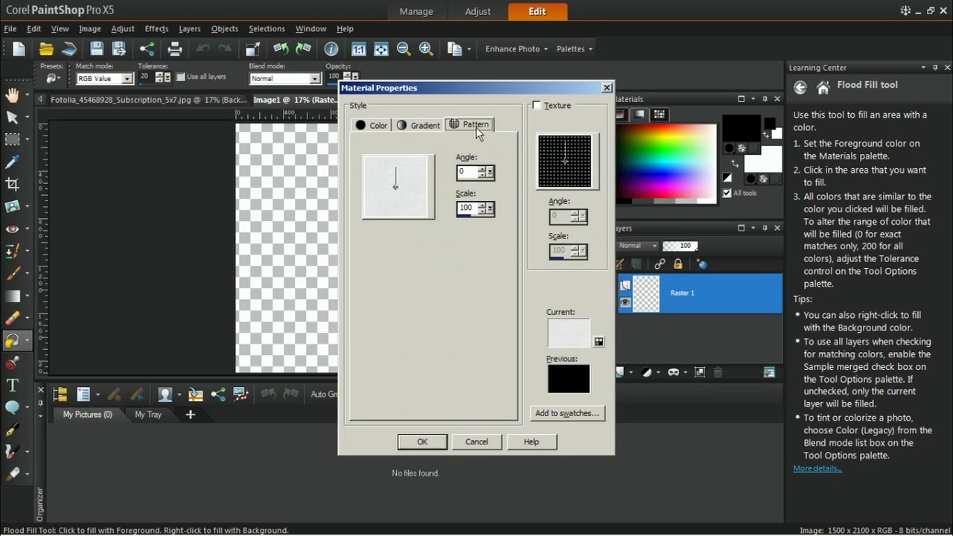
click(422, 184)
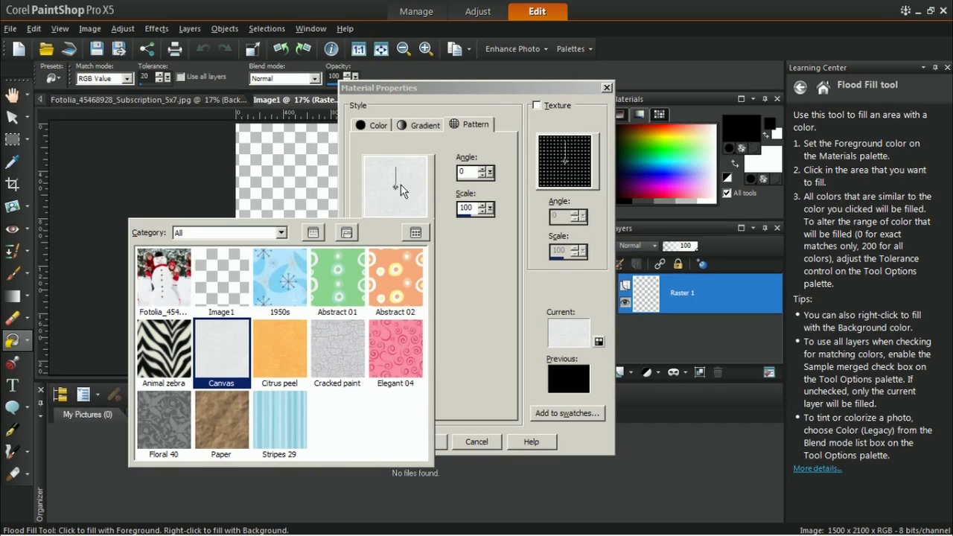
click(290, 274)
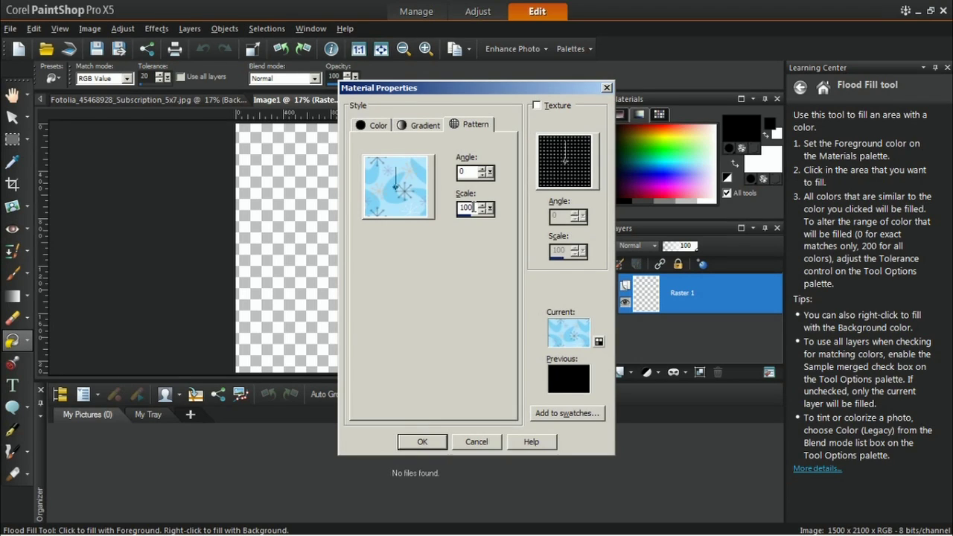
click(422, 441)
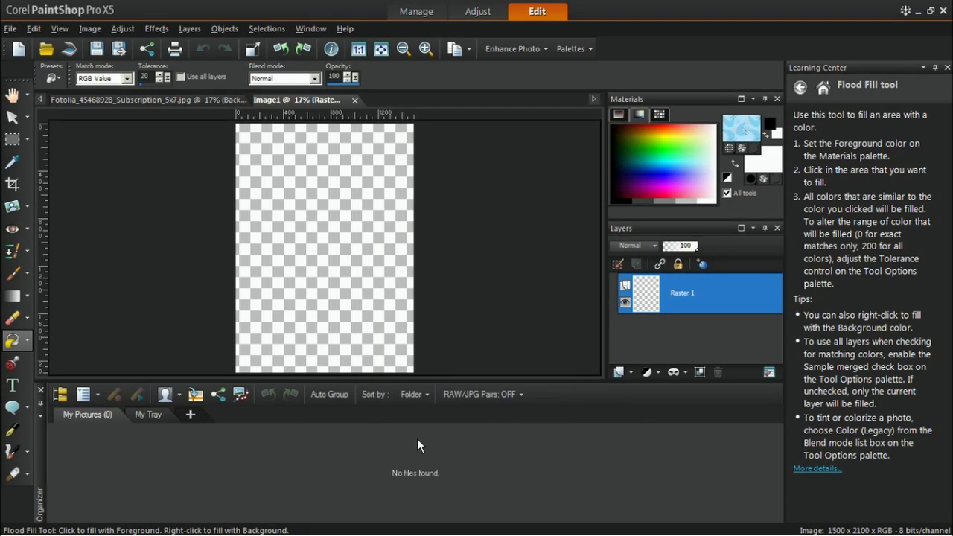
click(334, 244)
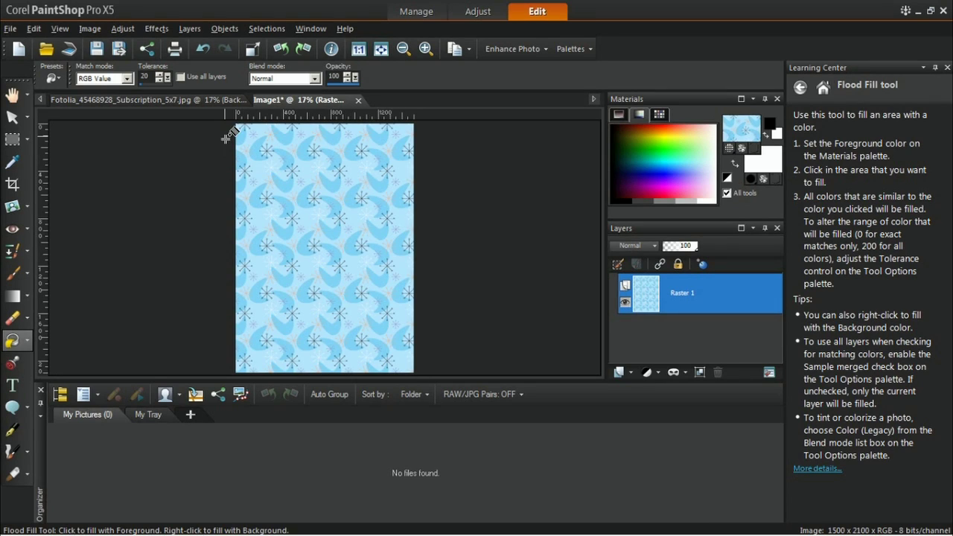
- Place horizontal guides near the top and bottom and vertical guides near the left and right edges
drag(216, 116, 211, 146)
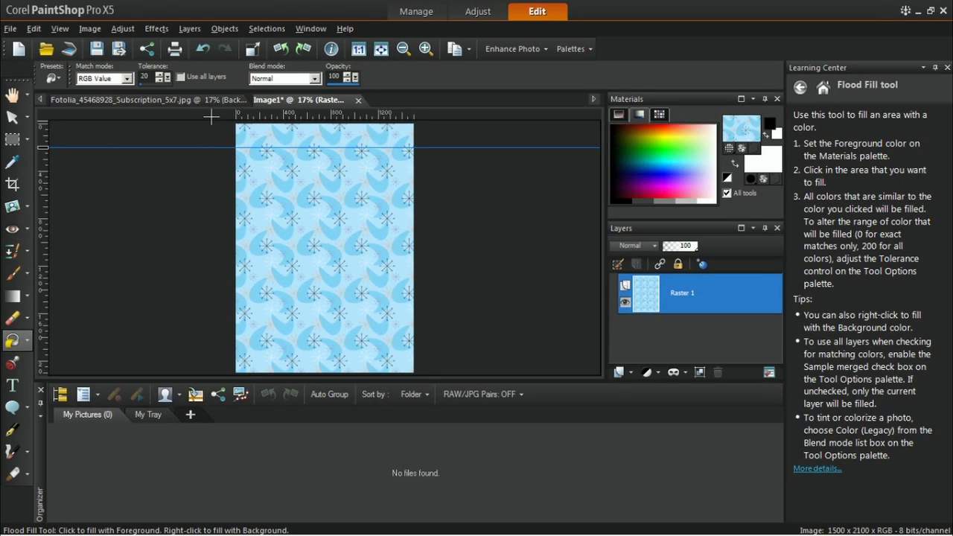
drag(208, 116, 199, 349)
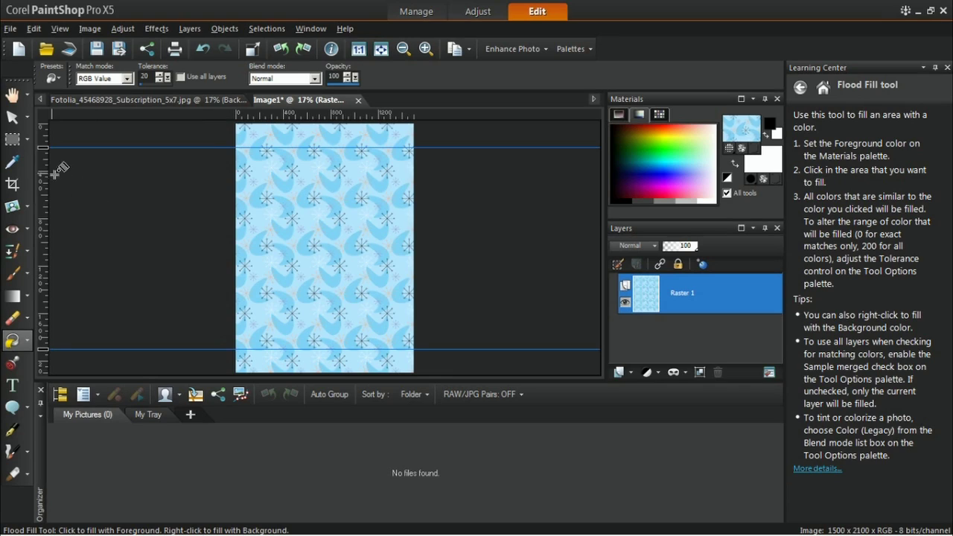
drag(43, 169, 259, 173)
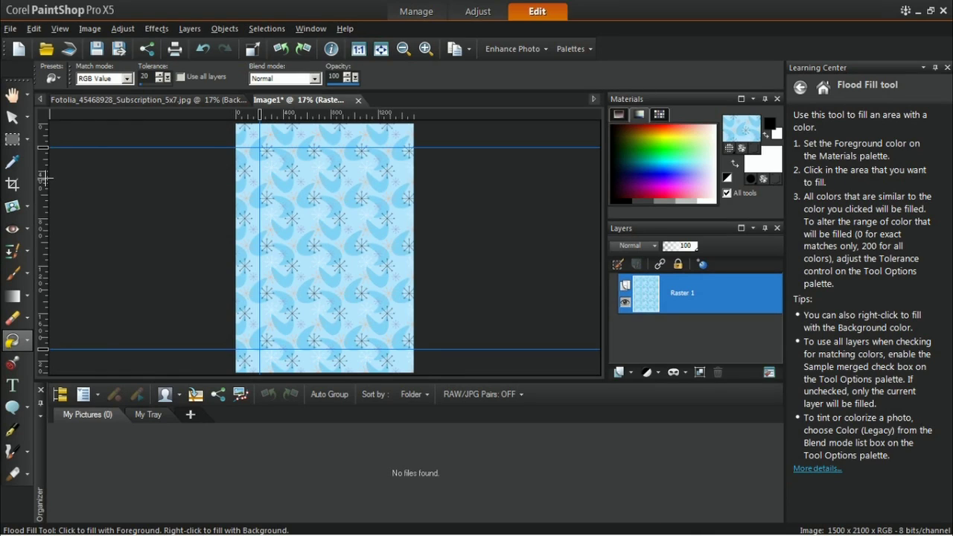
drag(44, 177, 390, 178)
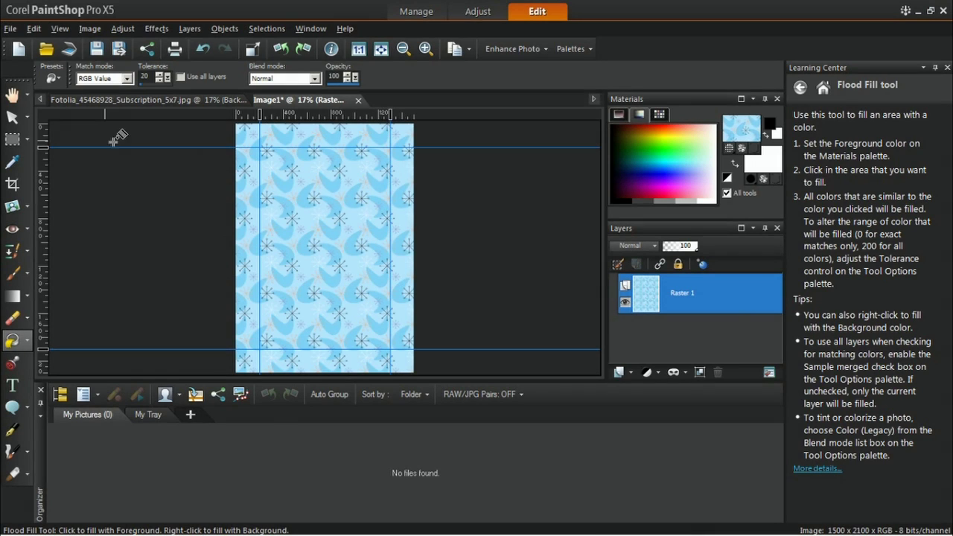
- Use the rectangle selection with Feather 30 and view the image at 100%
click(29, 141)
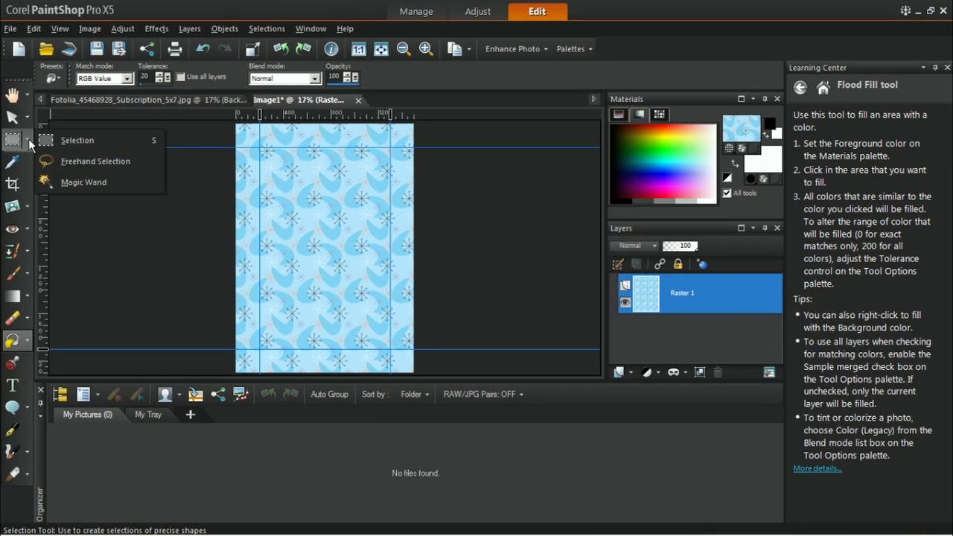
click(80, 138)
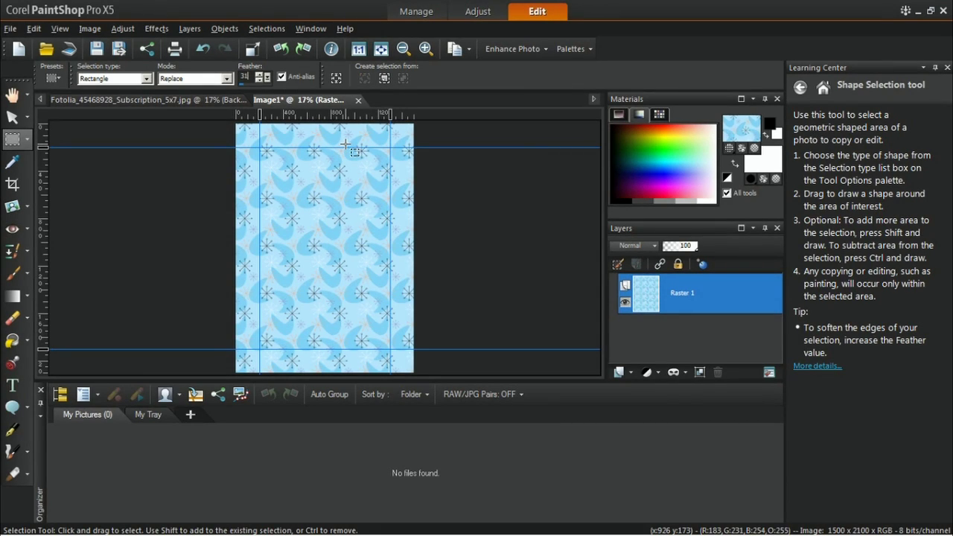
text(0)
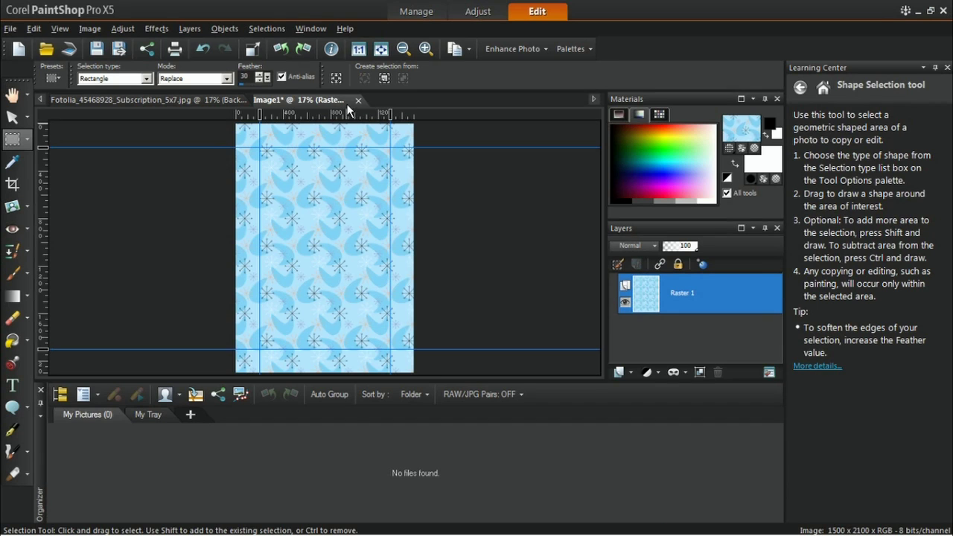
click(359, 48)
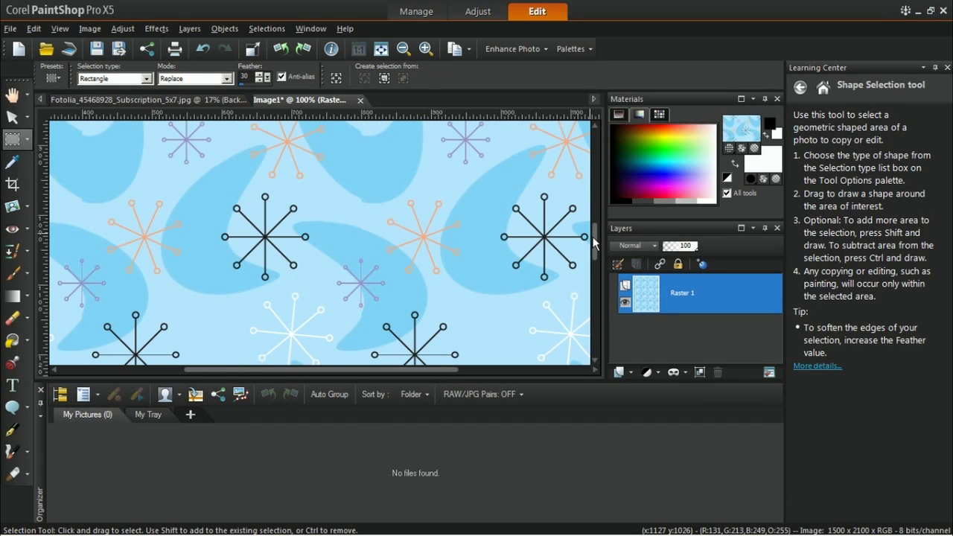
drag(596, 237, 598, 140)
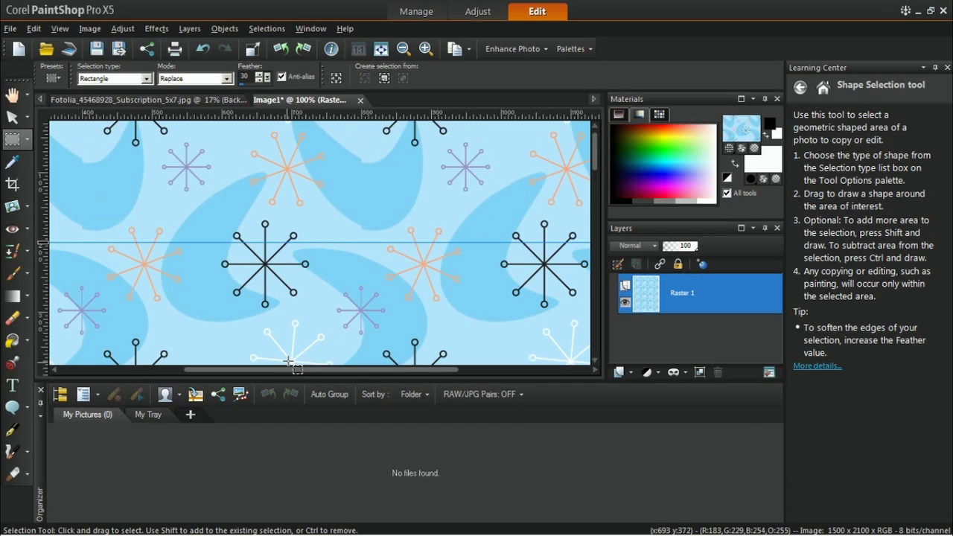
drag(294, 370, 195, 370)
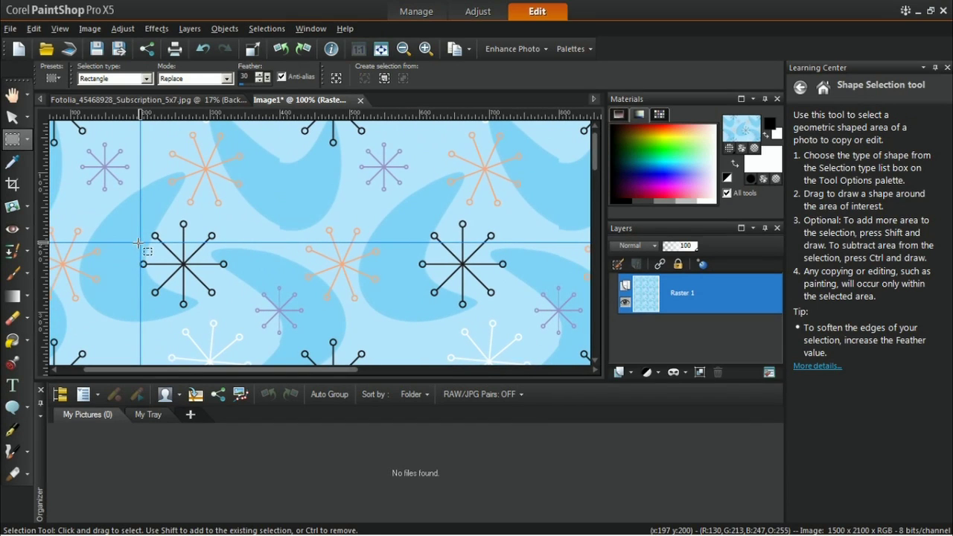
- Select between the top-left and bottom-right guide intersections and delete the pattern inside
drag(141, 243, 450, 236)
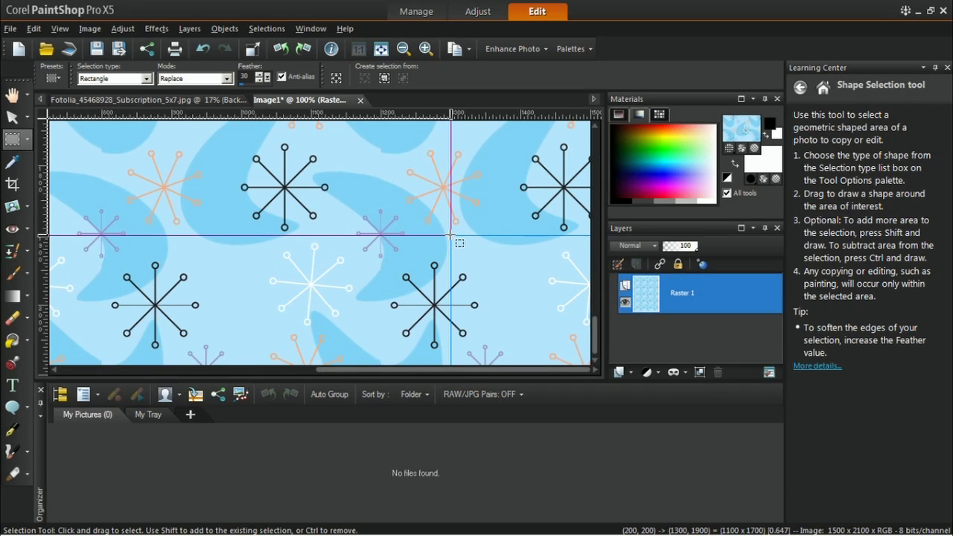
drag(451, 236, 451, 236)
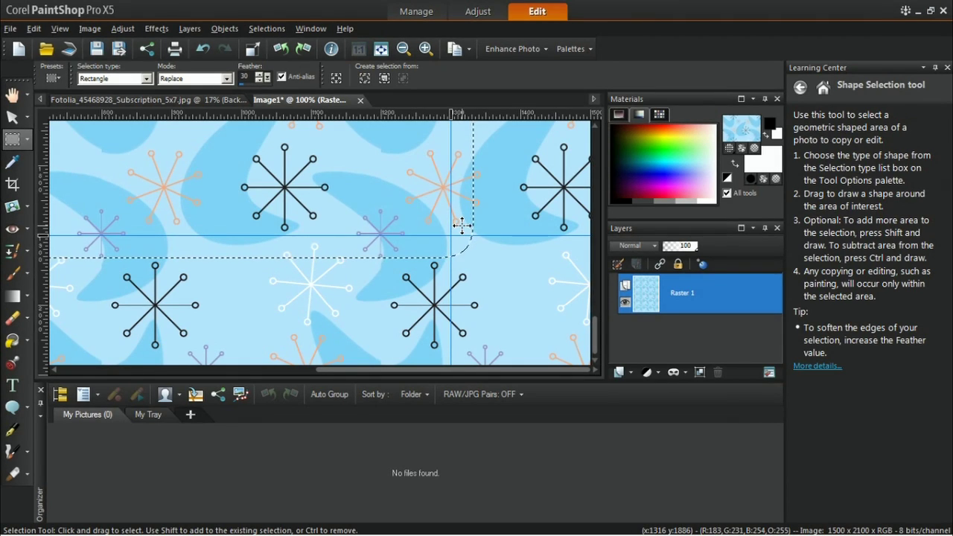
key(Delete)
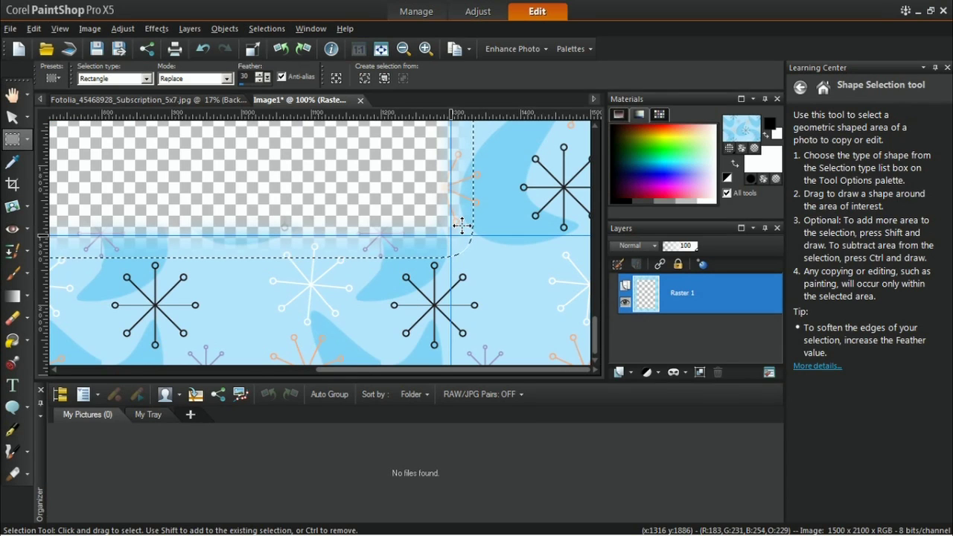
click(389, 54)
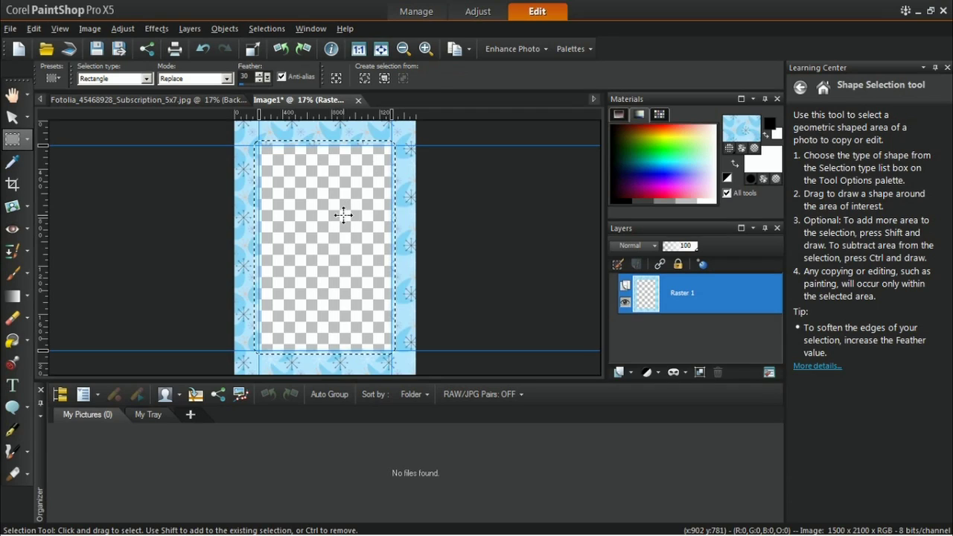
- Clear the feathered selection and hide the guides
key(ctrl)
key(ctrl+d)
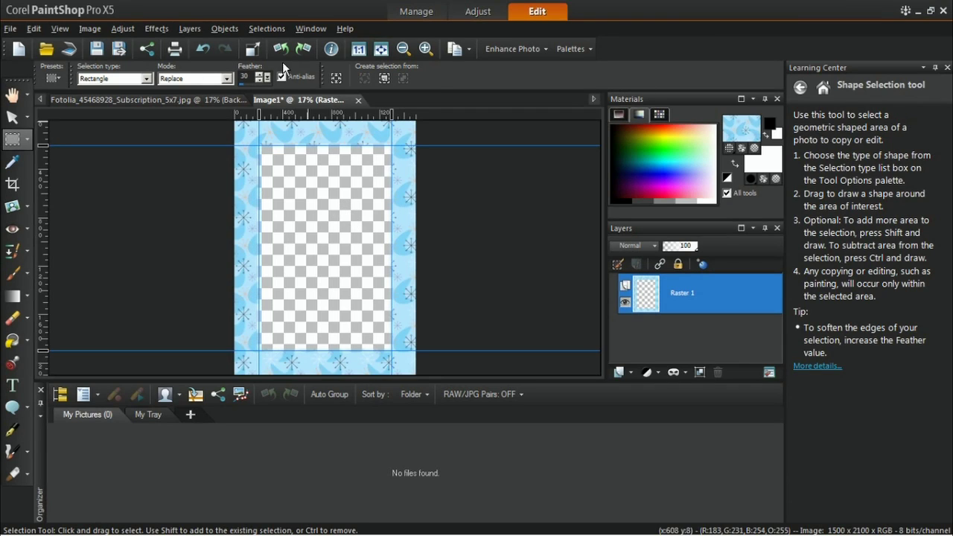
click(265, 29)
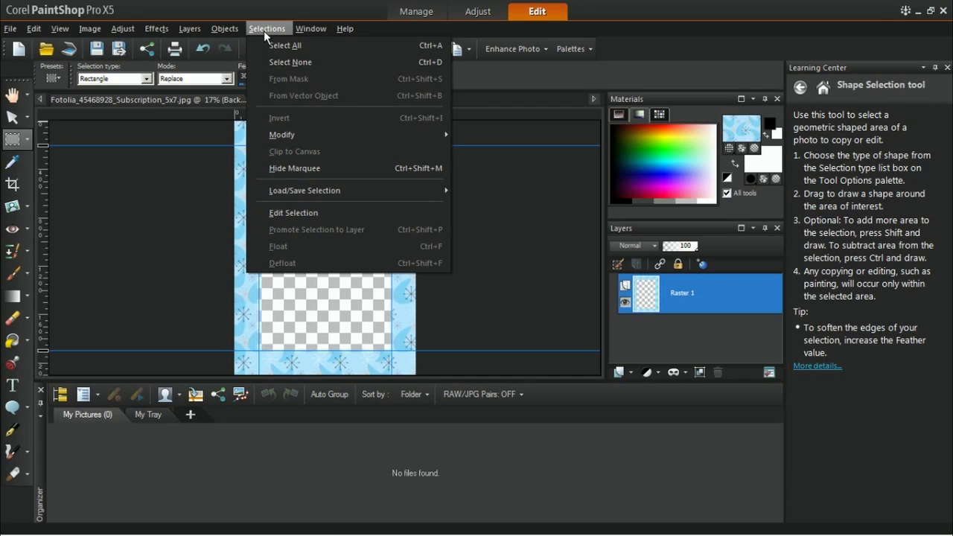
click(300, 63)
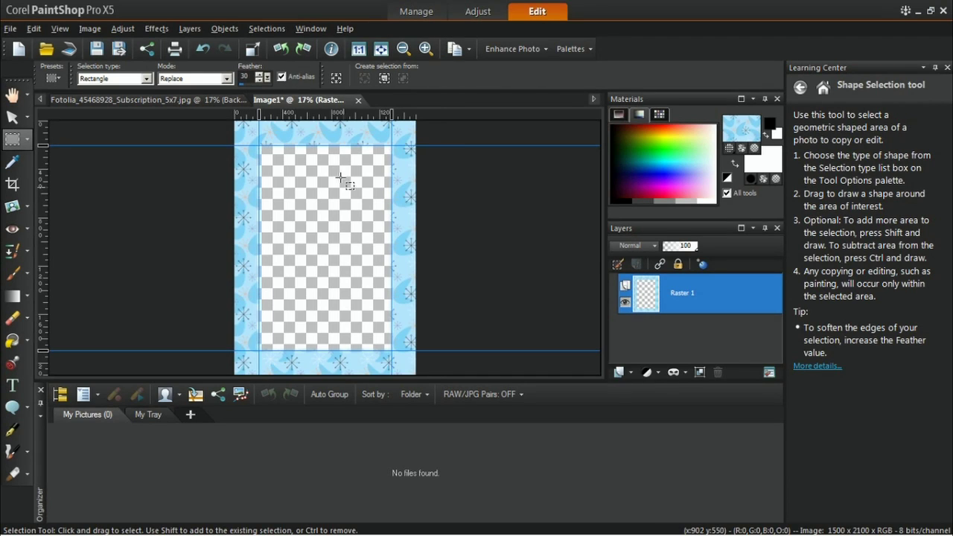
click(60, 29)
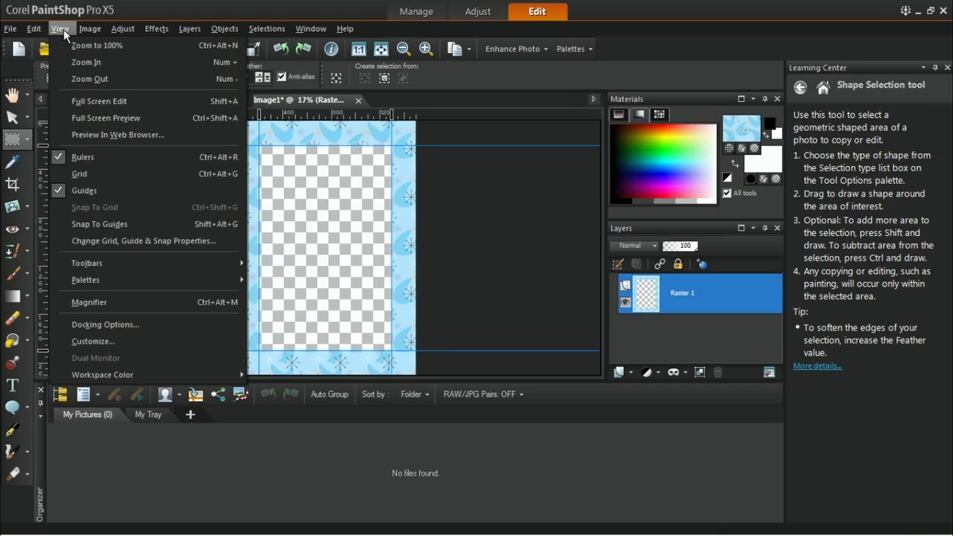
click(95, 189)
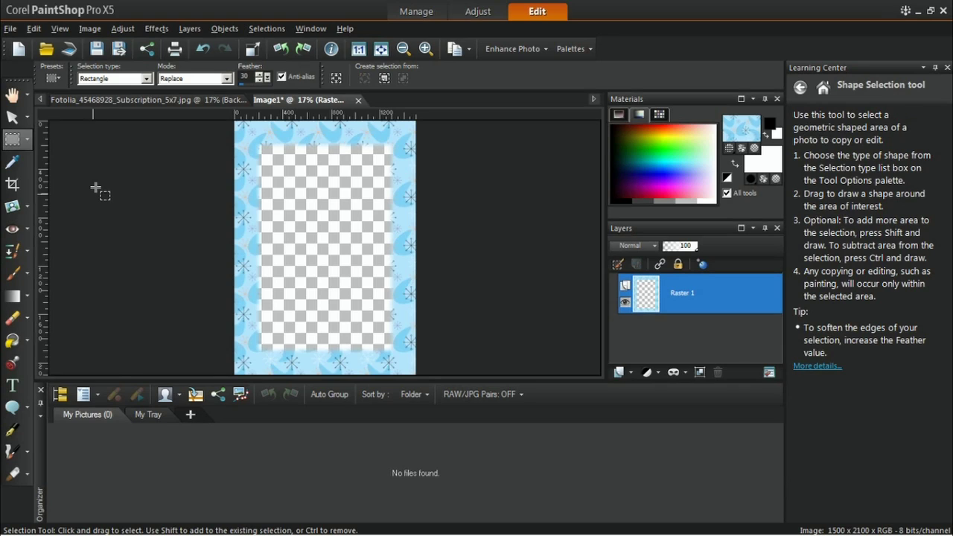
- Pick the Christmas picture tube from the Holiday category
click(14, 364)
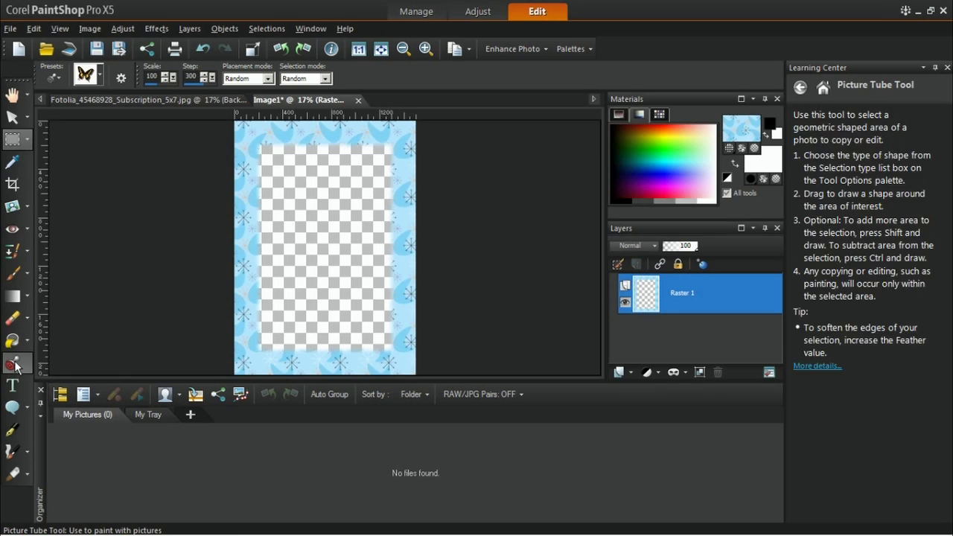
click(100, 78)
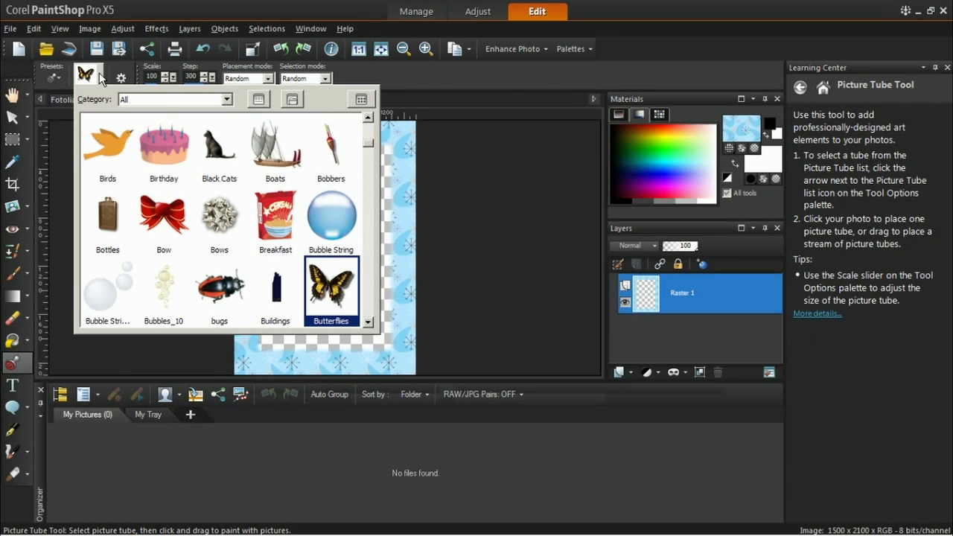
click(150, 100)
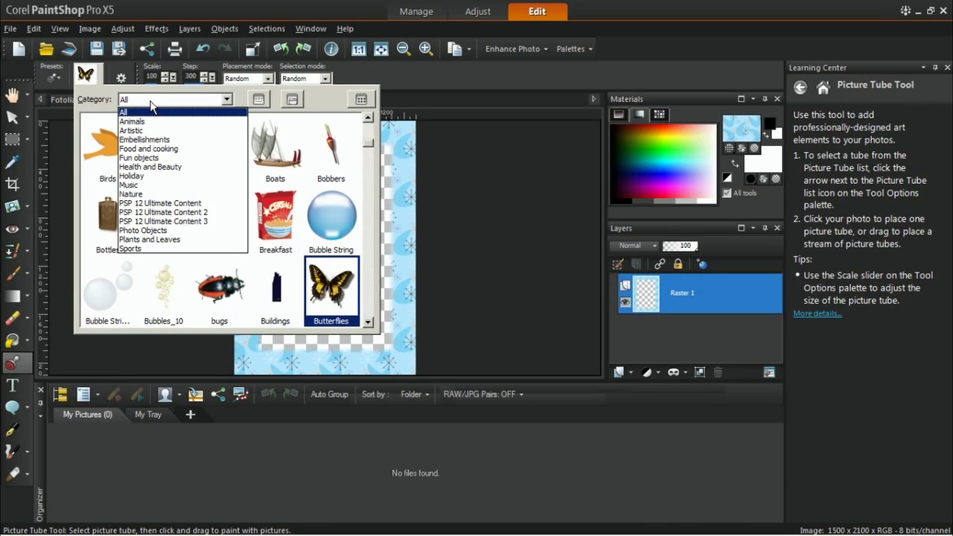
click(155, 176)
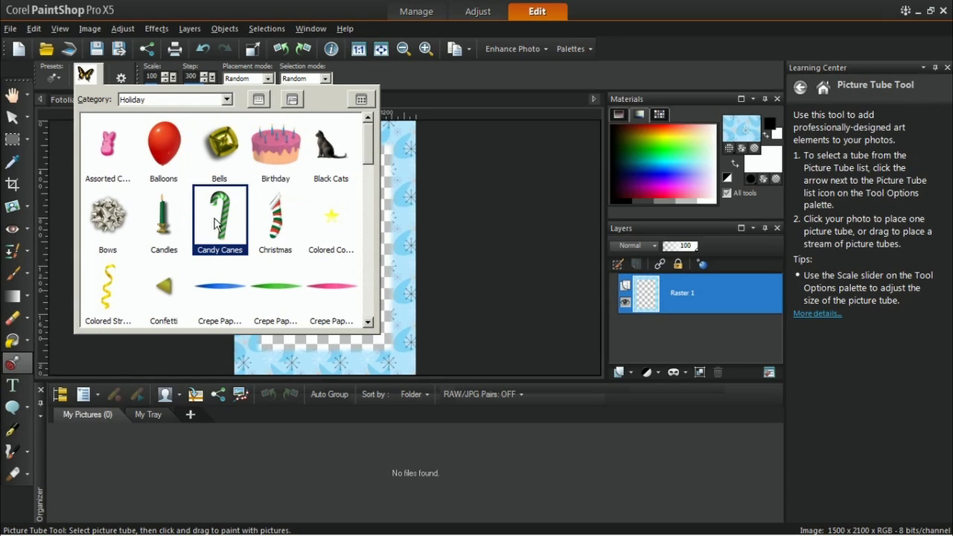
click(275, 232)
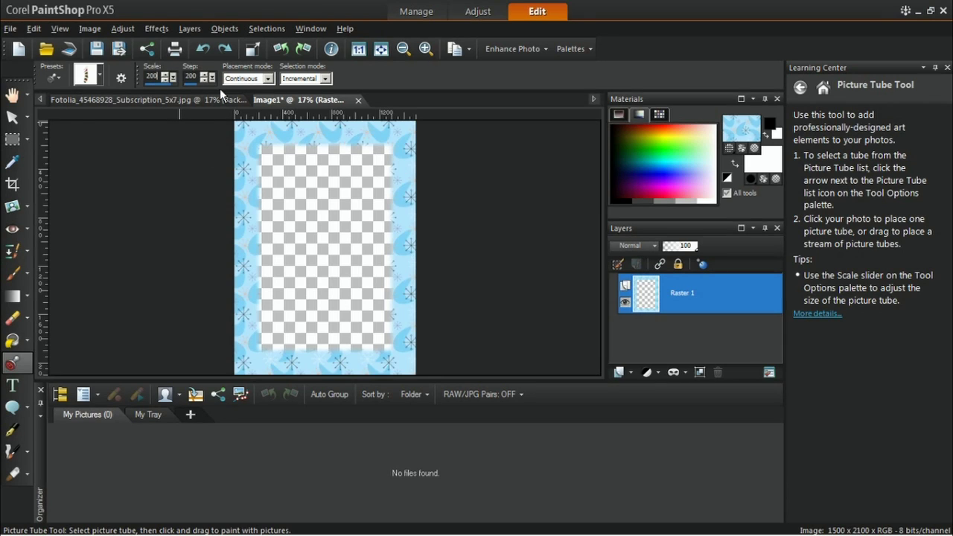
- At 100% zoom, stamp holly, a candy cane, a gift box and a red ornament around the border
click(359, 49)
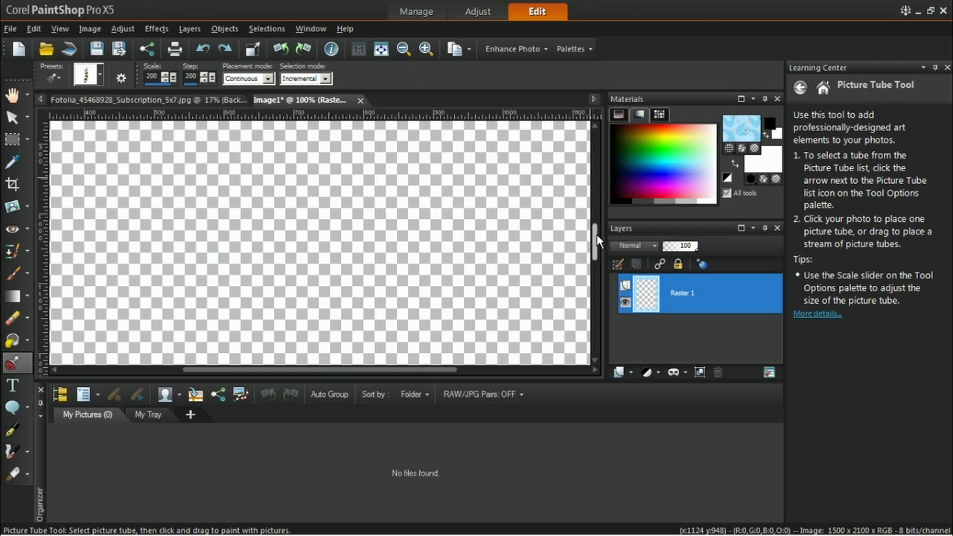
drag(597, 237, 602, 140)
drag(358, 368, 235, 367)
click(153, 214)
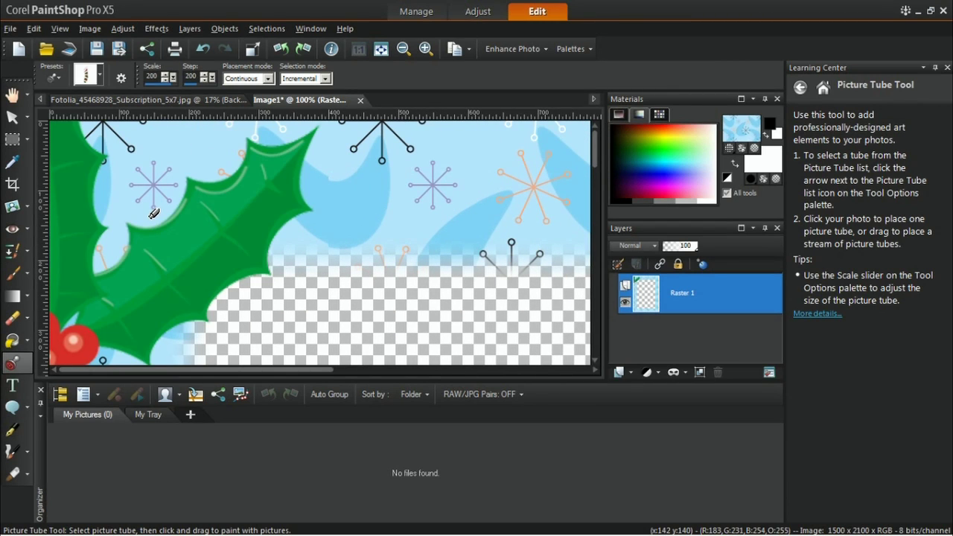
scroll(154, 213, down, 5)
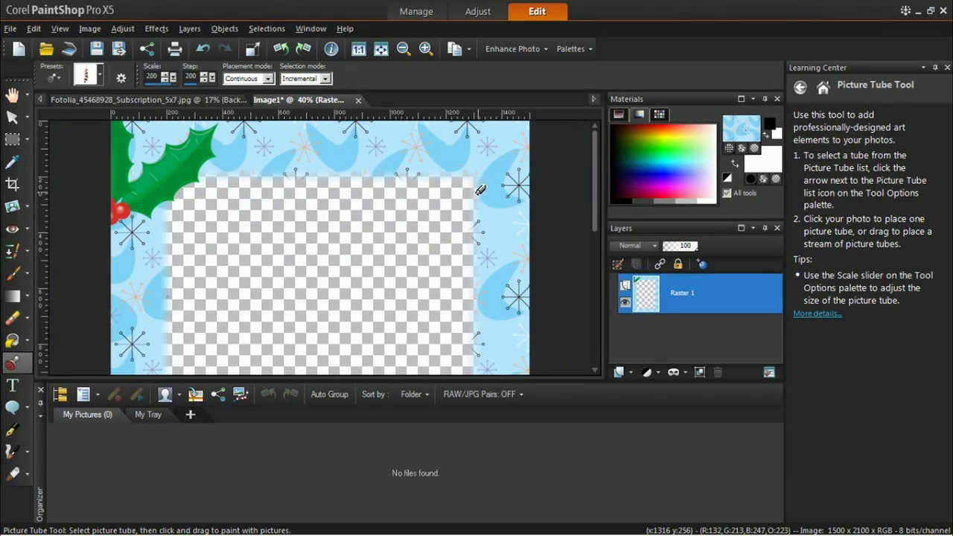
click(504, 171)
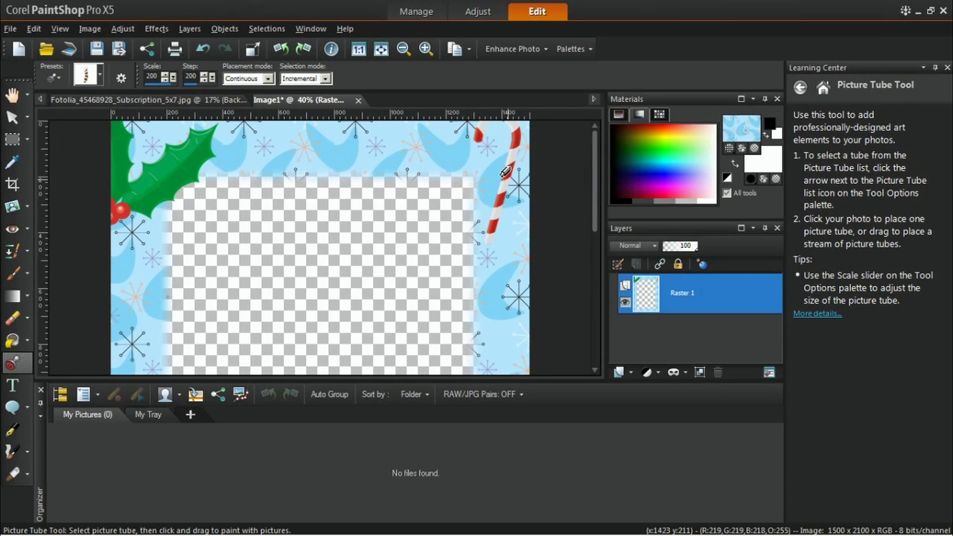
mouse_move(592, 192)
mouse_down()
mouse_move(585, 285)
mouse_move(594, 332)
mouse_up()
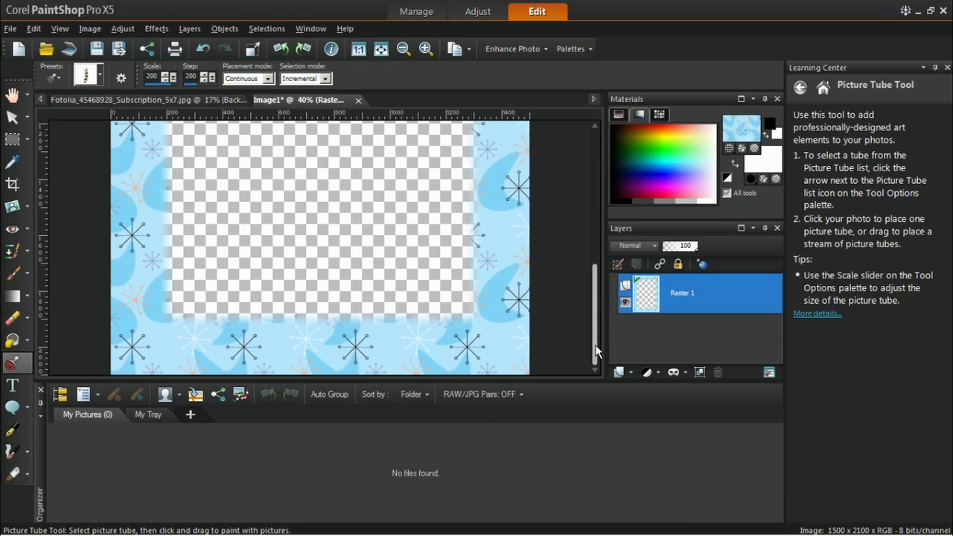
click(492, 333)
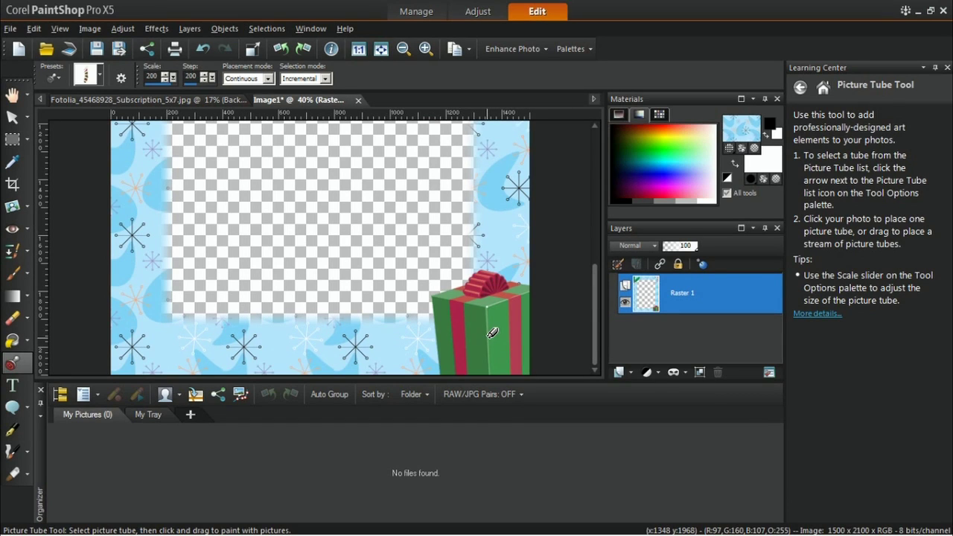
click(159, 317)
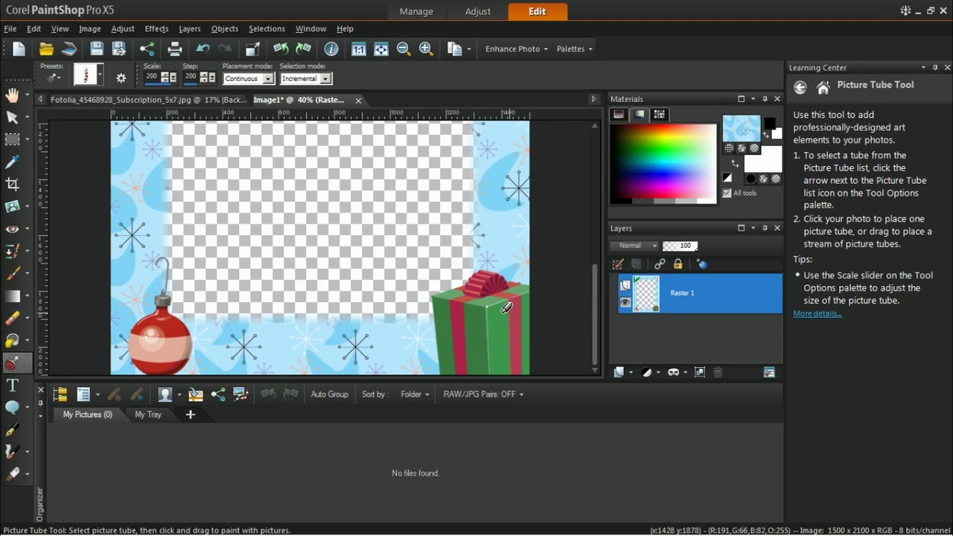
- Add a striped stocking on the left border and another candy cane on the right
scroll(594, 315, up, 5)
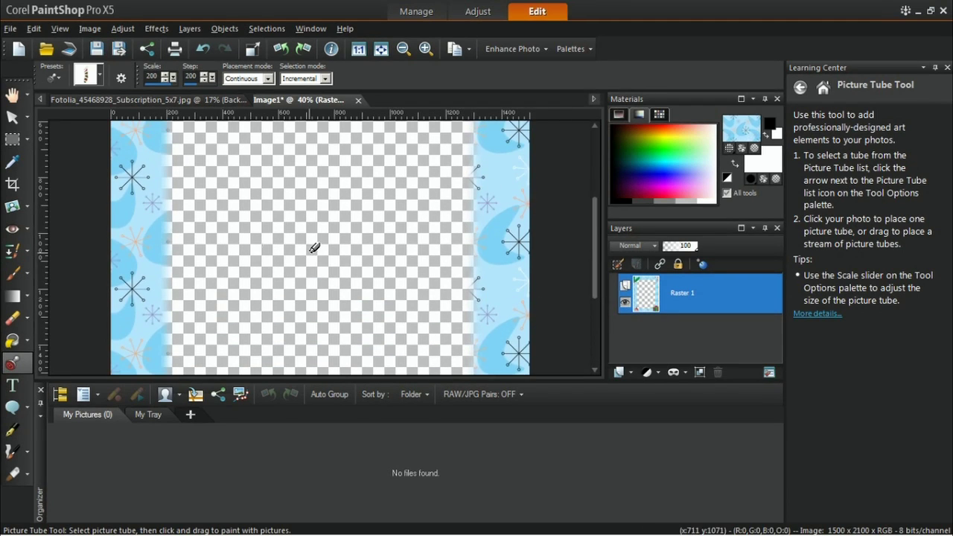
click(155, 253)
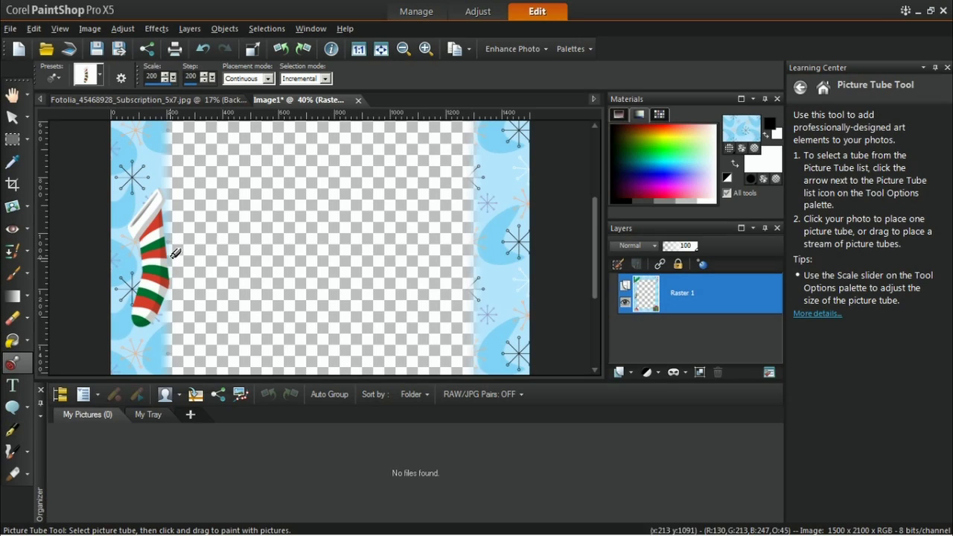
click(489, 259)
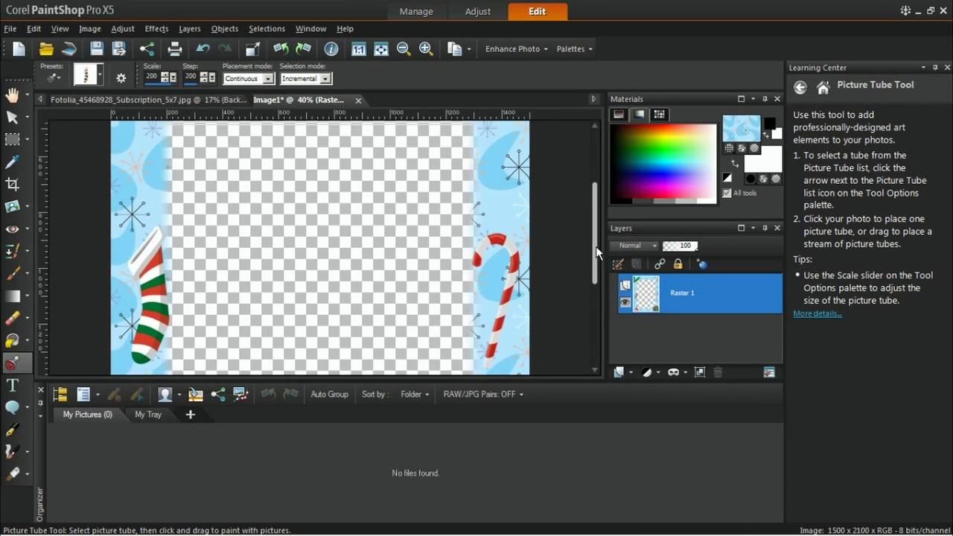
scroll(595, 206, down, 1)
scroll(594, 206, down, 2)
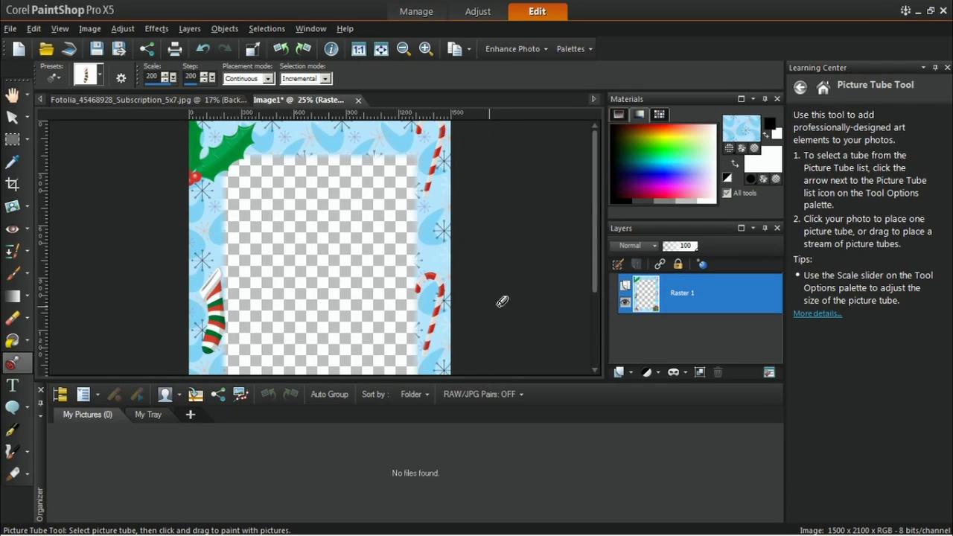
click(380, 48)
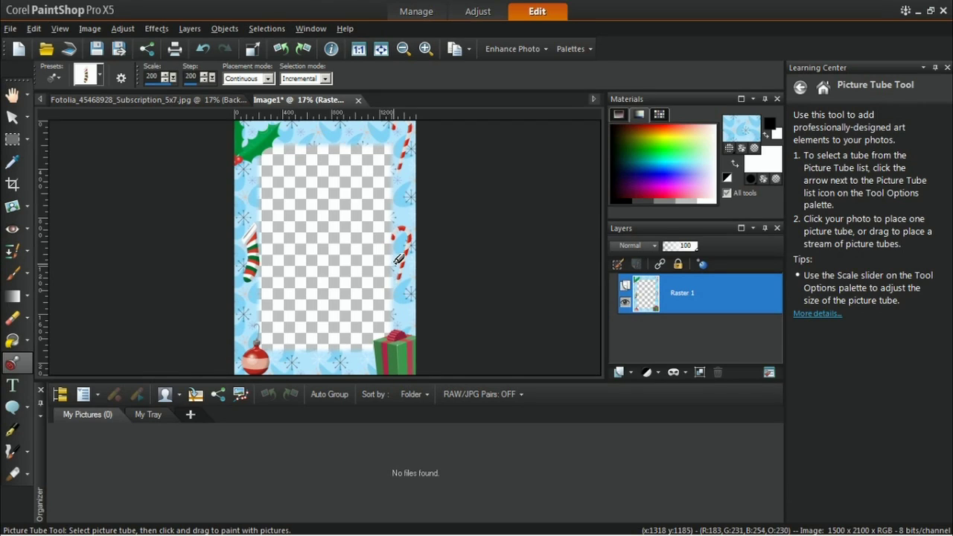
- Export the decorated border as a picture frame named Xmas Photo
click(18, 31)
mouse_move(86, 334)
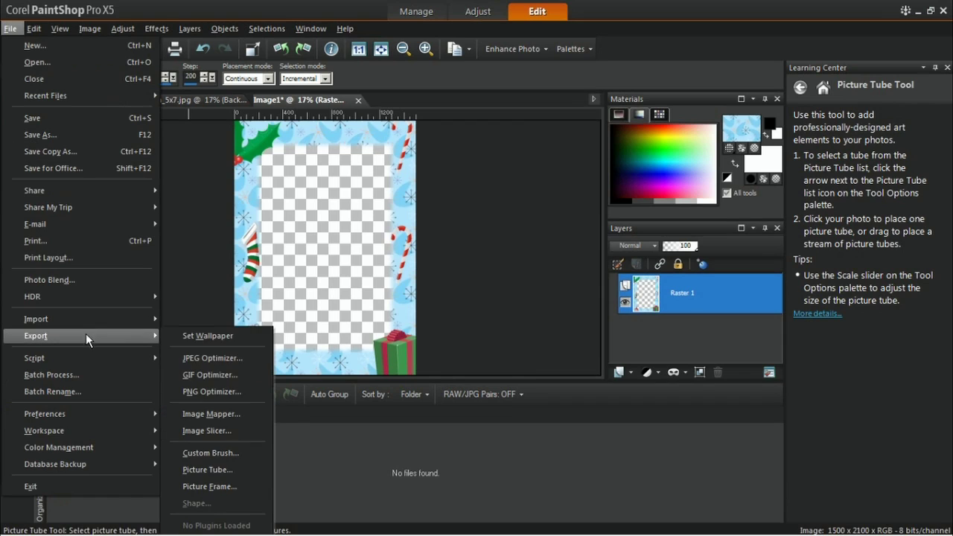
click(248, 486)
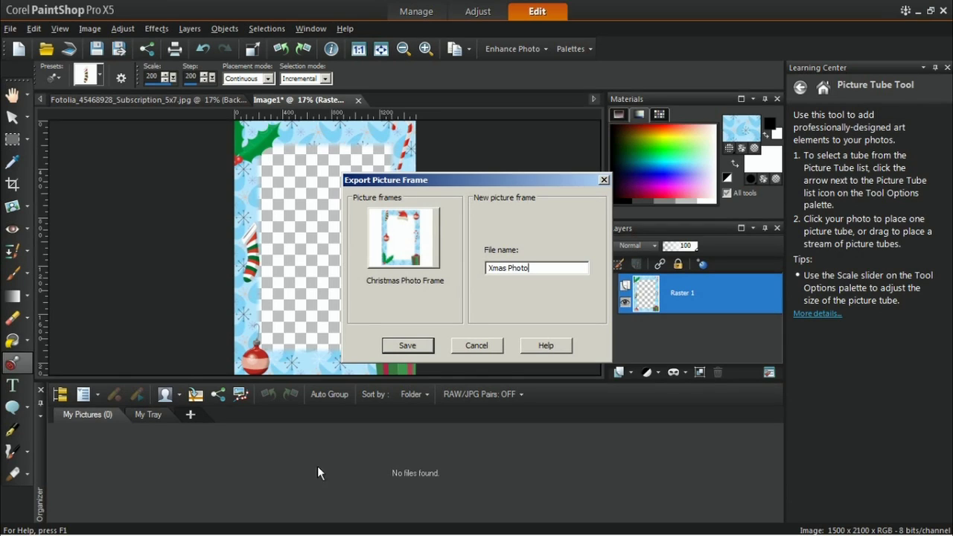
click(410, 347)
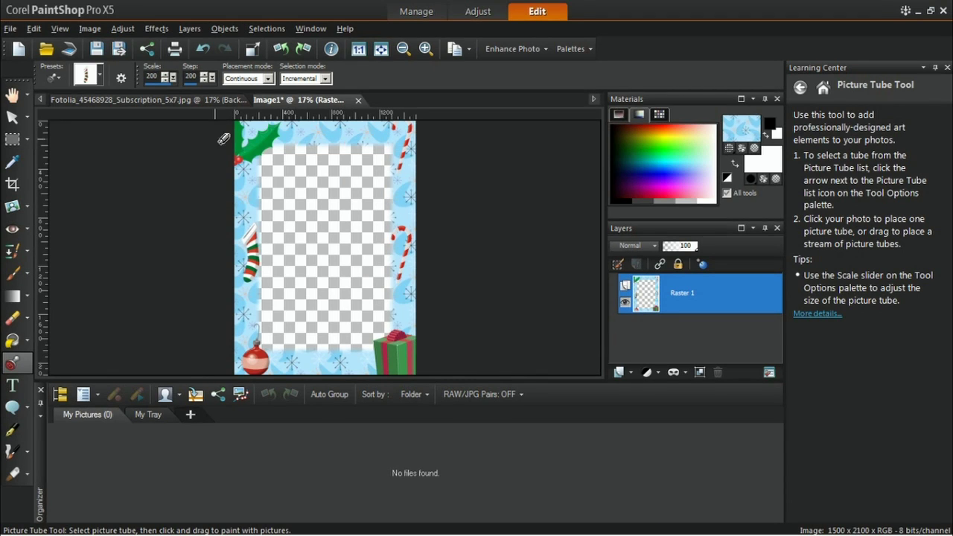
click(186, 102)
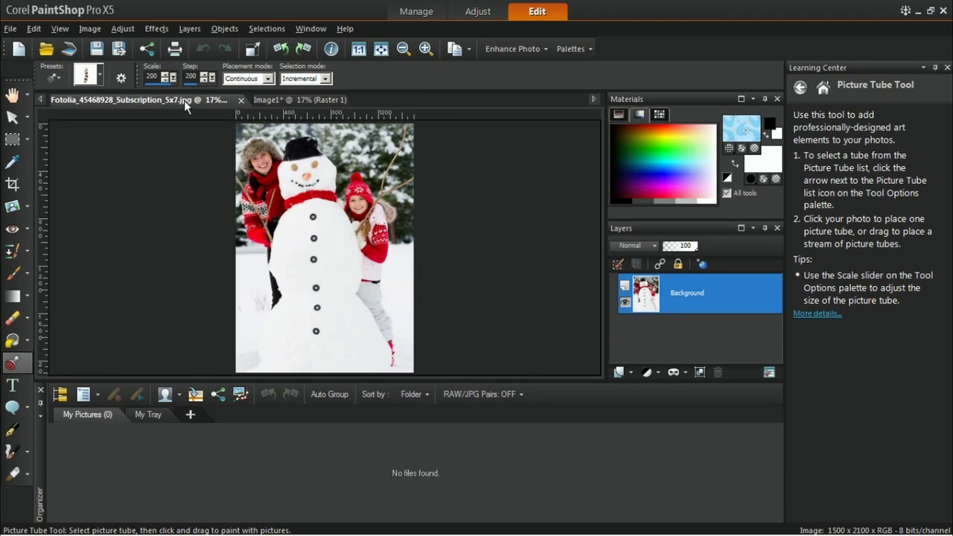
- Apply the Xmas Photo frame to the snowman photo with Frame current layer selected
click(86, 29)
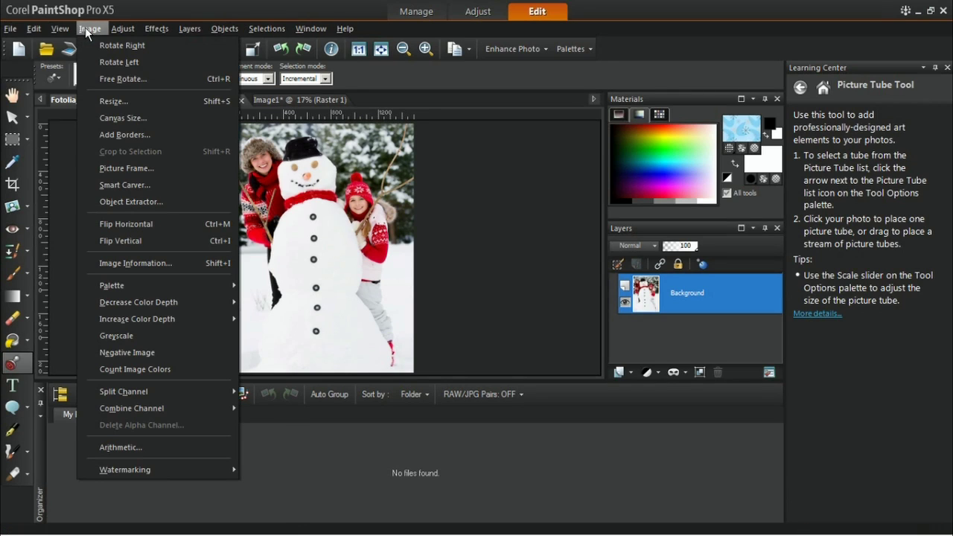
click(108, 167)
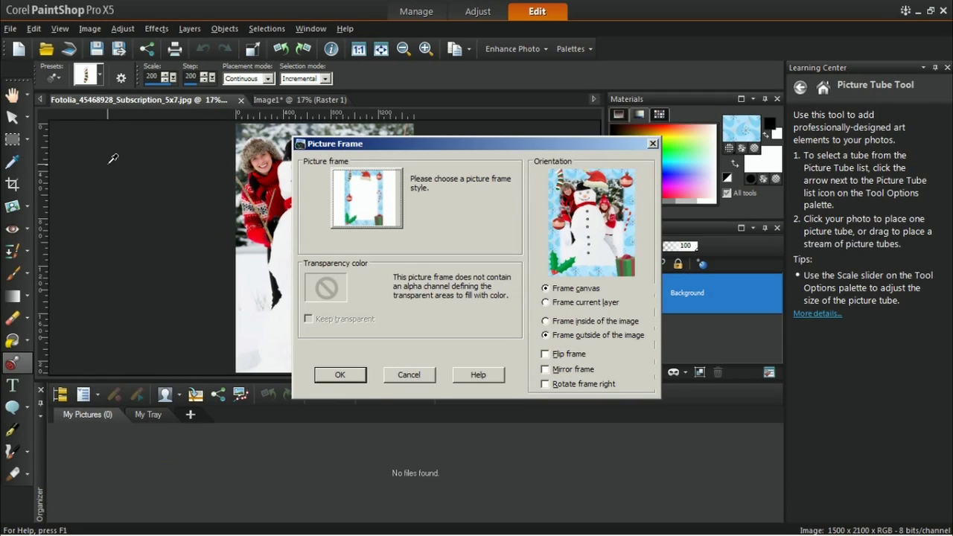
click(399, 187)
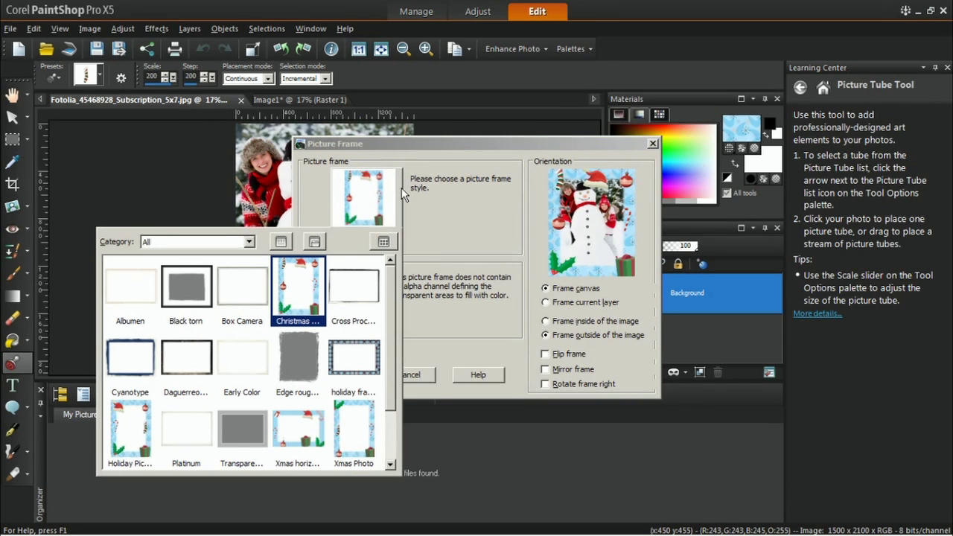
drag(392, 287, 392, 334)
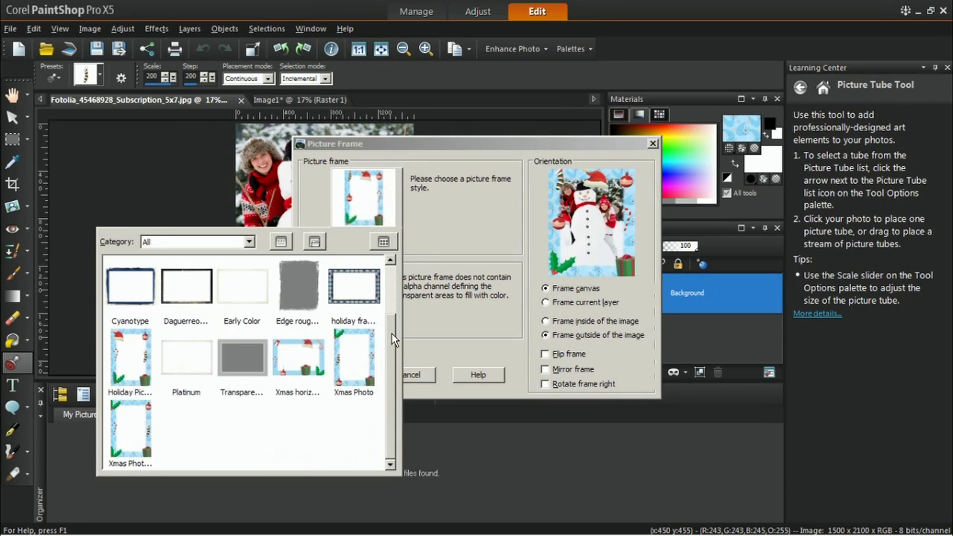
click(358, 348)
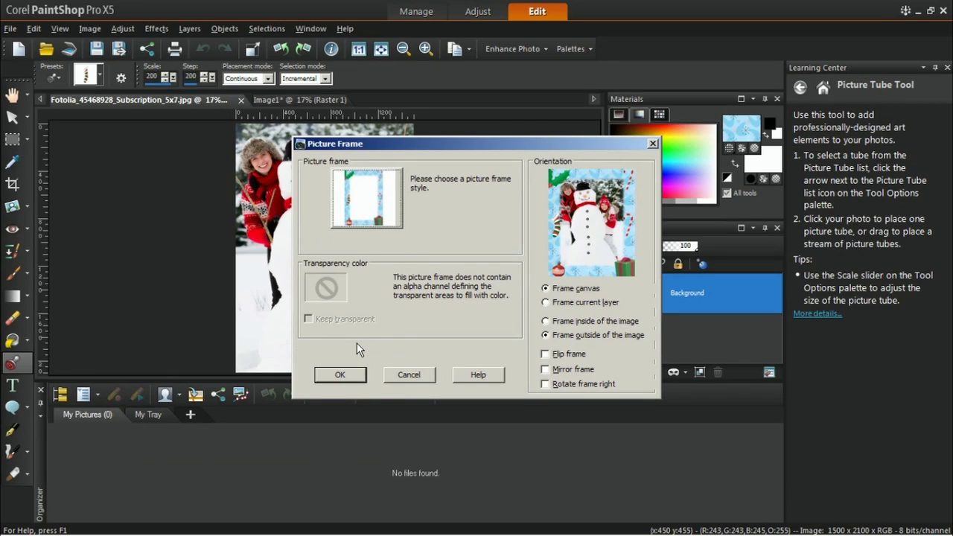
click(563, 305)
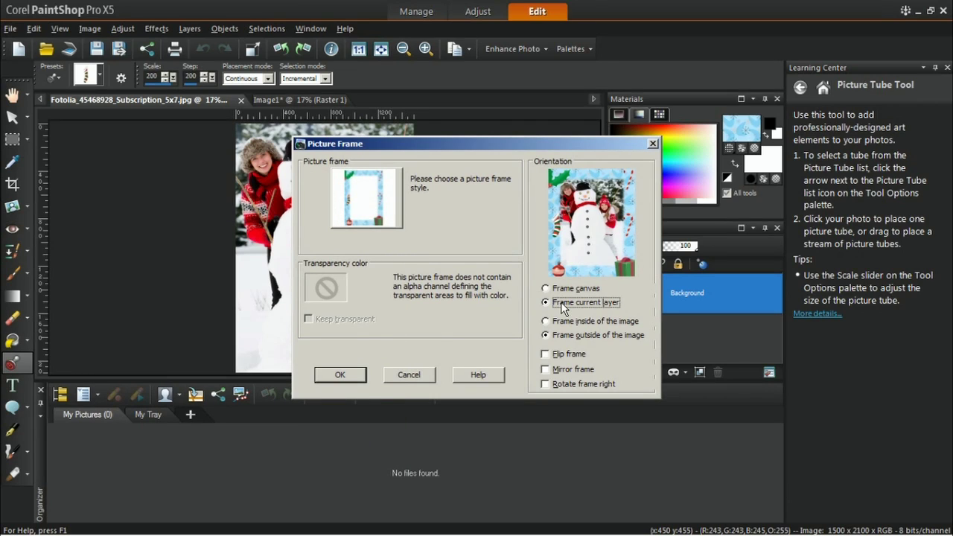
click(354, 376)
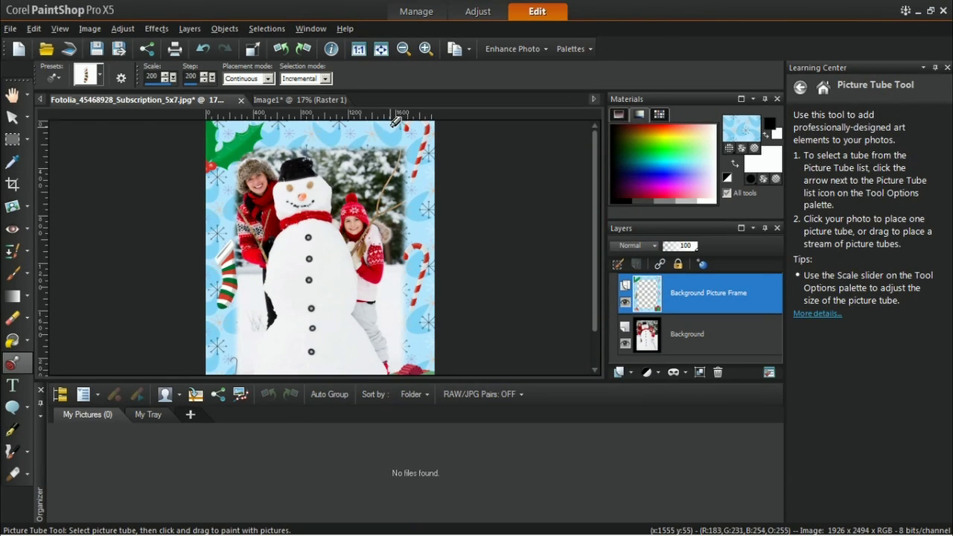
click(365, 52)
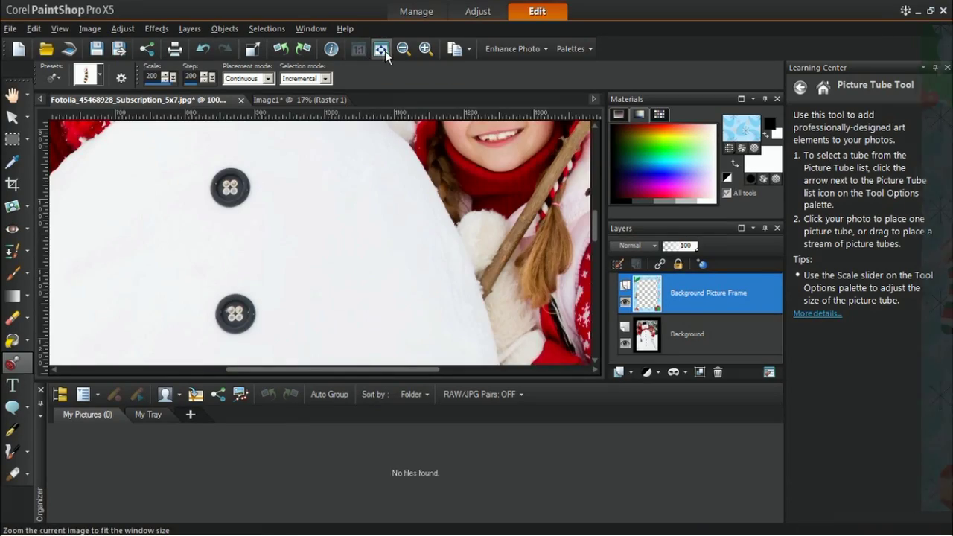
click(382, 49)
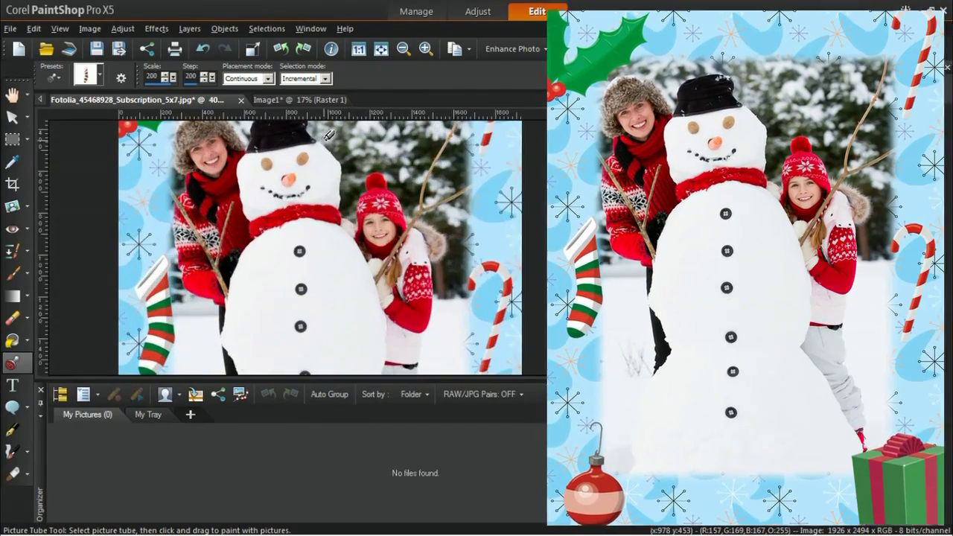